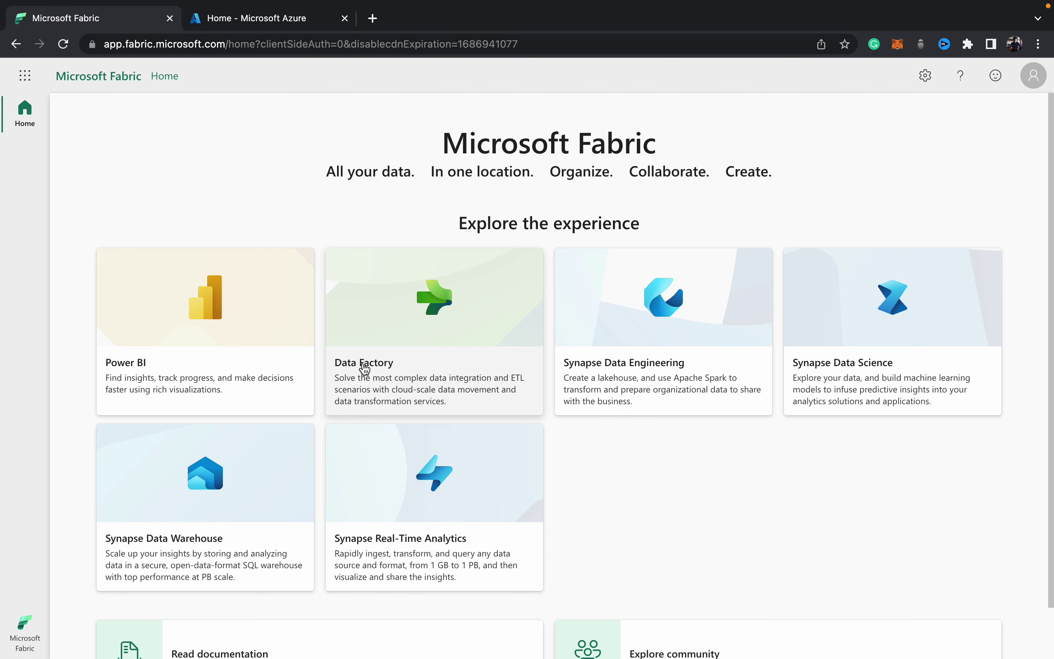
Switch the Fabric experience to Data Factory from the bottom-left switcher.
{"action": "left_click", "coordinate": [27, 639]}
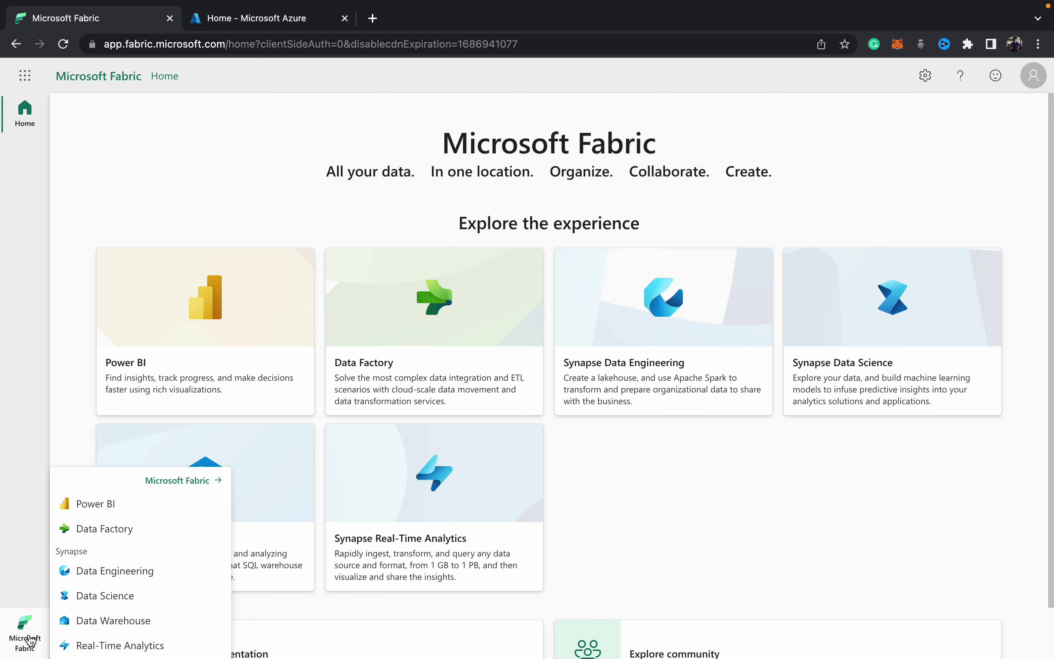
{"action": "left_click", "coordinate": [93, 534]}
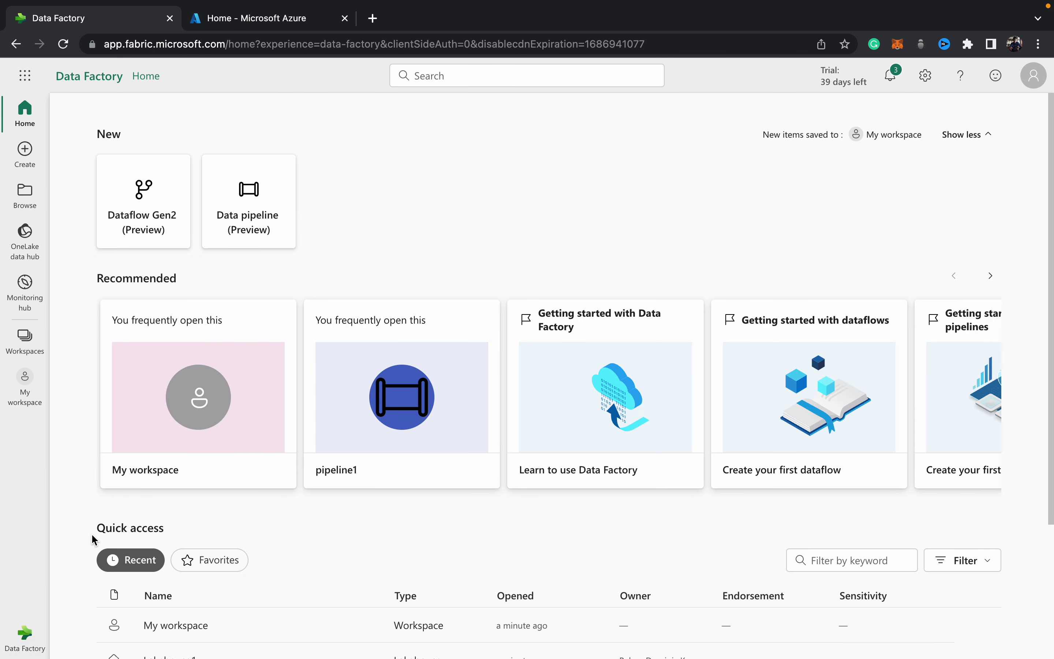
Create a Data pipeline, replacing the default name with first_pipeline.
{"action": "left_click", "coordinate": [250, 219]}
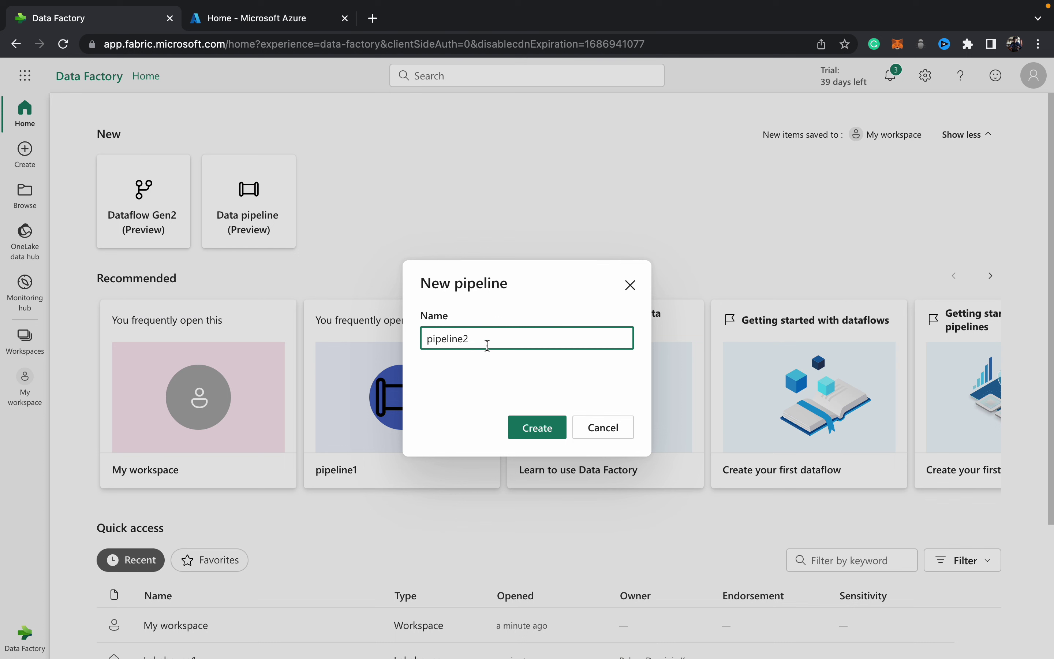
{"action": "key", "text": "BackSpace"}
{"action": "key", "text": "BackSpace"}
{"action": "key", "text": "BackSpace"}
{"action": "key", "text": "BackSpace"}
{"action": "key", "text": "BackSpace"}
{"action": "key", "text": "BackSpace"}
{"action": "key", "text": "BackSpace"}
{"action": "key", "text": "BackSpace"}
{"action": "key", "text": "BackSpace"}
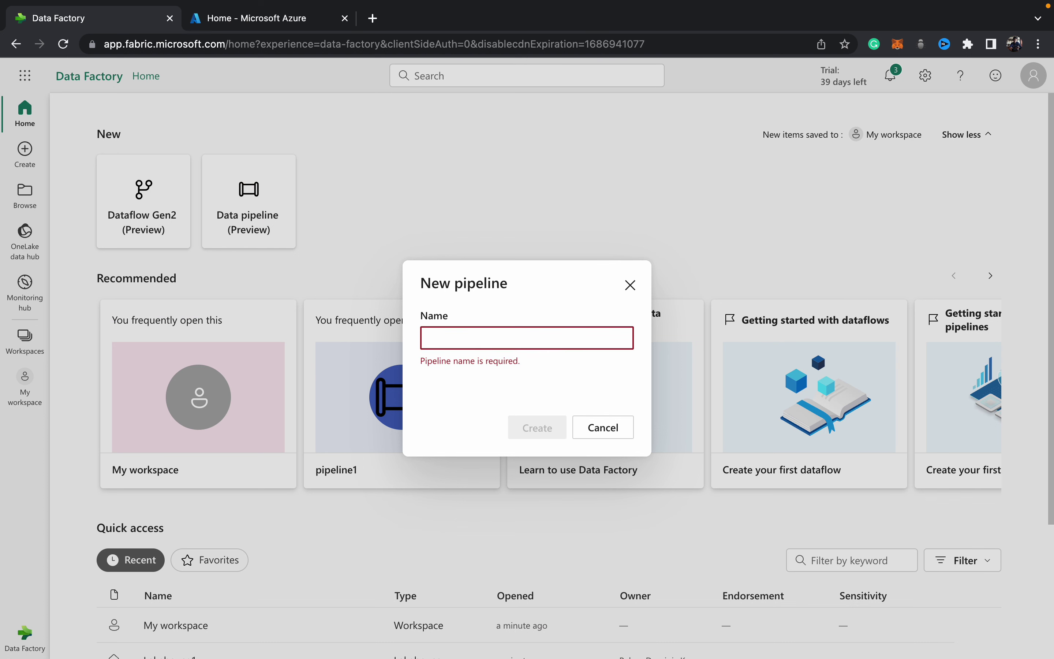
{"action": "type", "text": "first_pip"}
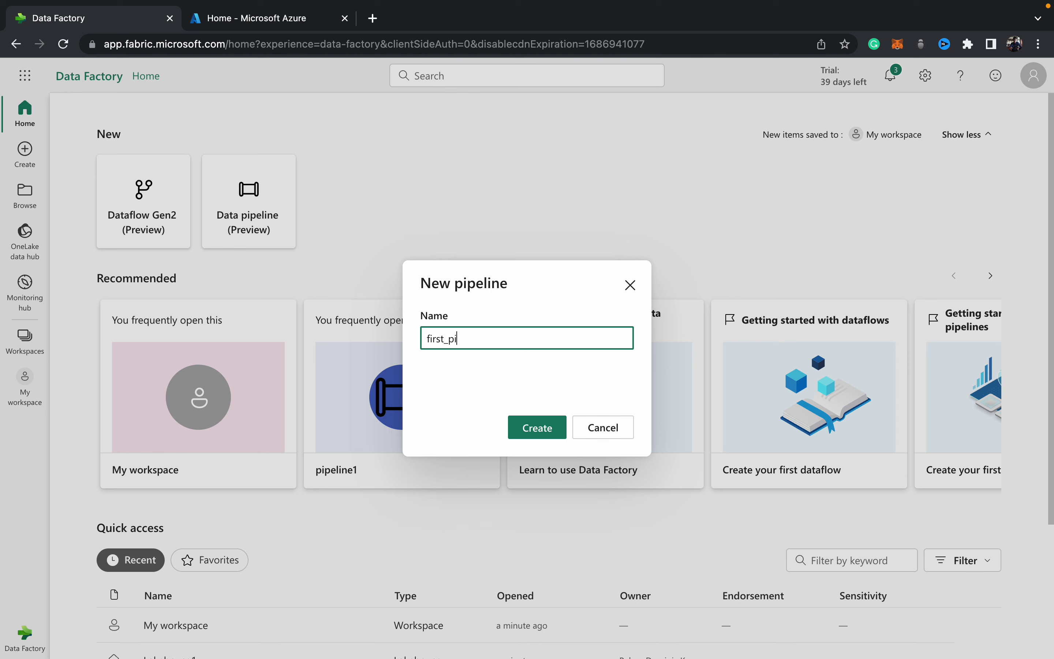
{"action": "type", "text": "eline"}
{"action": "left_click", "coordinate": [536, 430]}
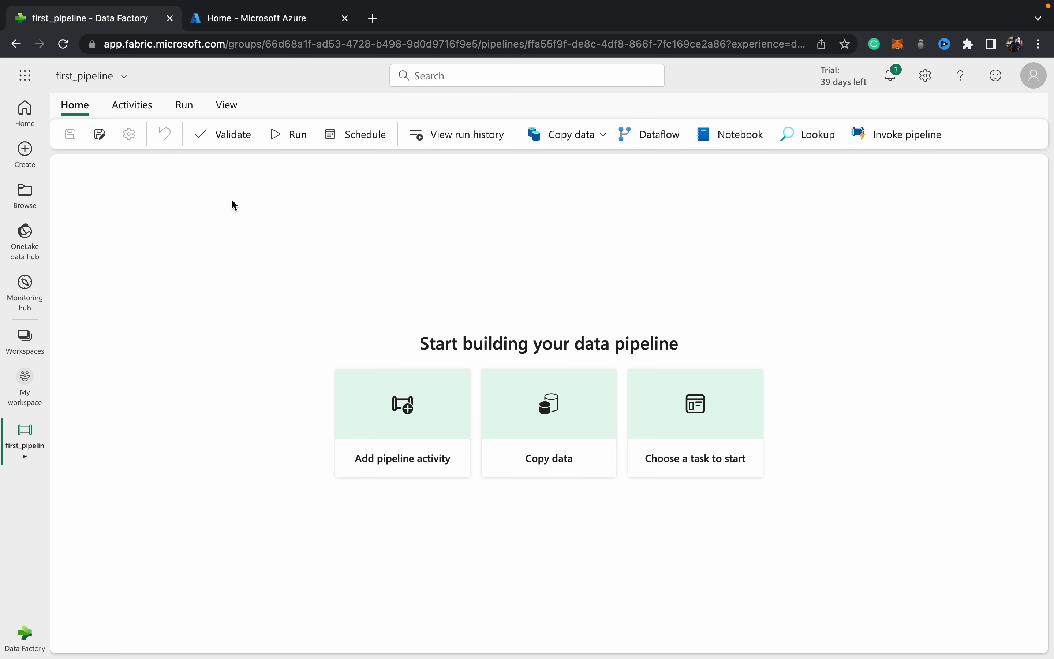
Start a Copy data task with the Public Holidays sample data as its source.
{"action": "left_click", "coordinate": [537, 444]}
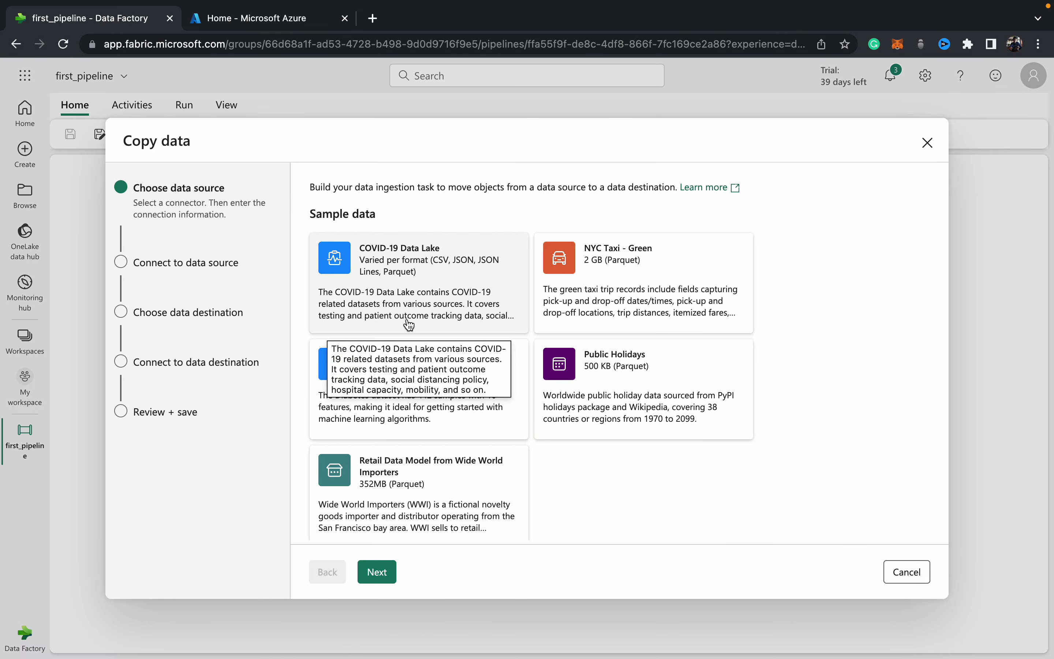
{"action": "scroll", "coordinate": [410, 325], "scroll_direction": "down", "scroll_amount": 10}
{"action": "scroll", "coordinate": [410, 324], "scroll_direction": "up", "scroll_amount": 10}
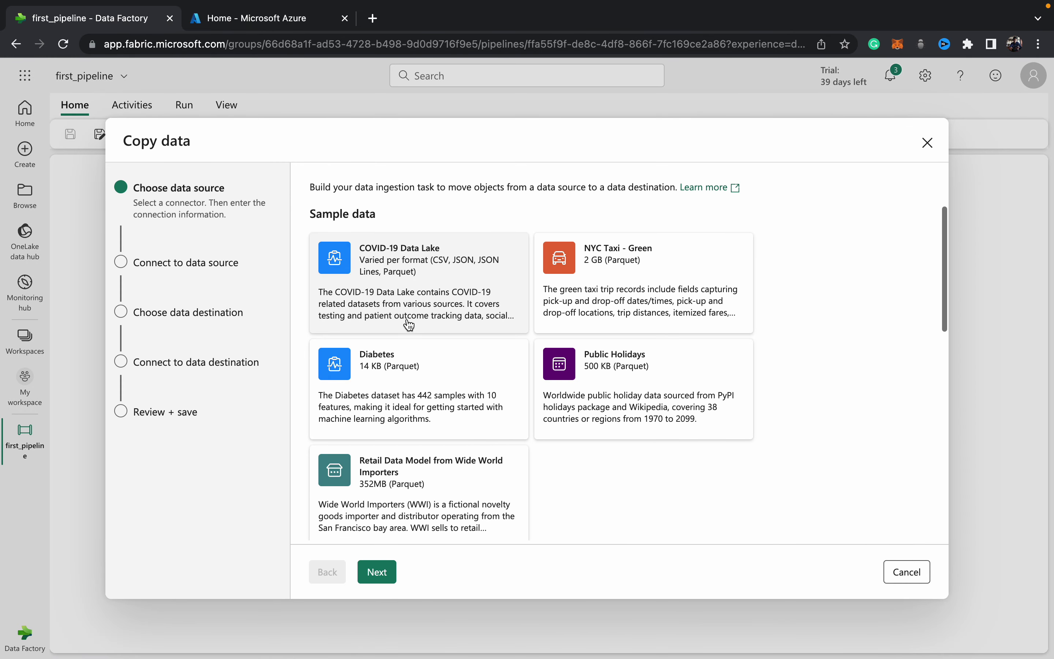
{"action": "scroll", "coordinate": [409, 325], "scroll_direction": "down", "scroll_amount": 10}
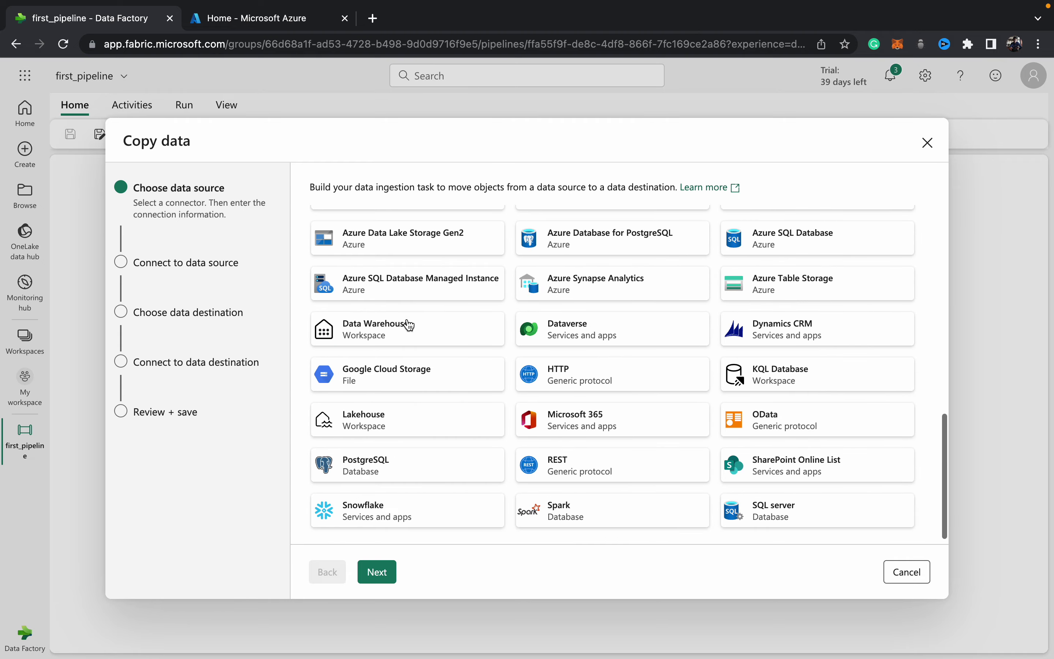
{"action": "scroll", "coordinate": [410, 325], "scroll_direction": "up", "scroll_amount": 10}
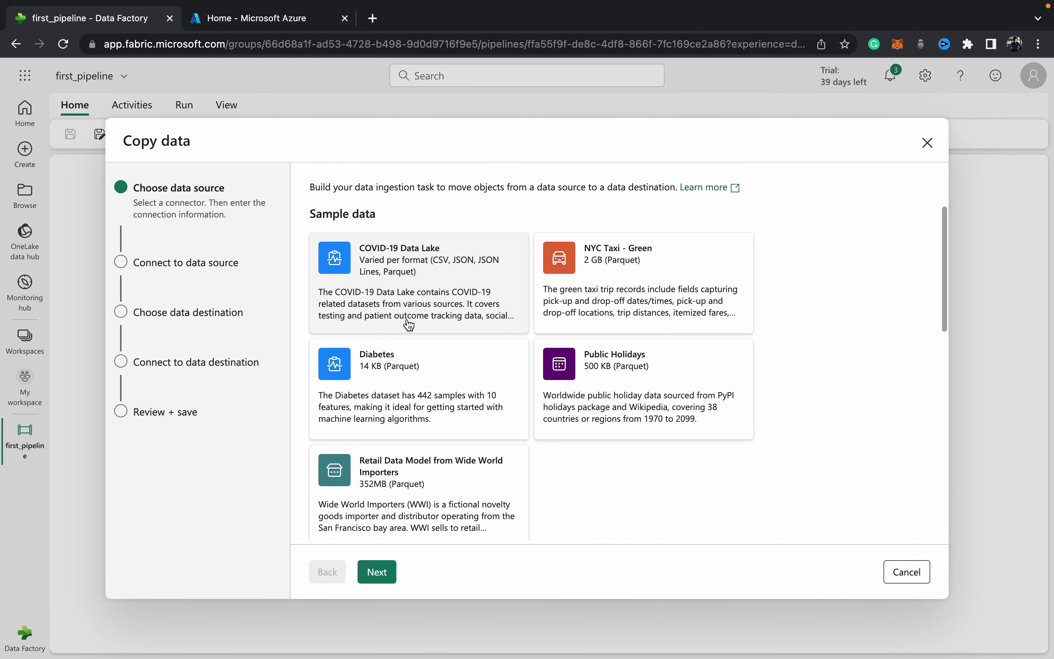
{"action": "scroll", "coordinate": [409, 324], "scroll_direction": "down", "scroll_amount": 10}
{"action": "scroll", "coordinate": [410, 324], "scroll_direction": "up", "scroll_amount": 15}
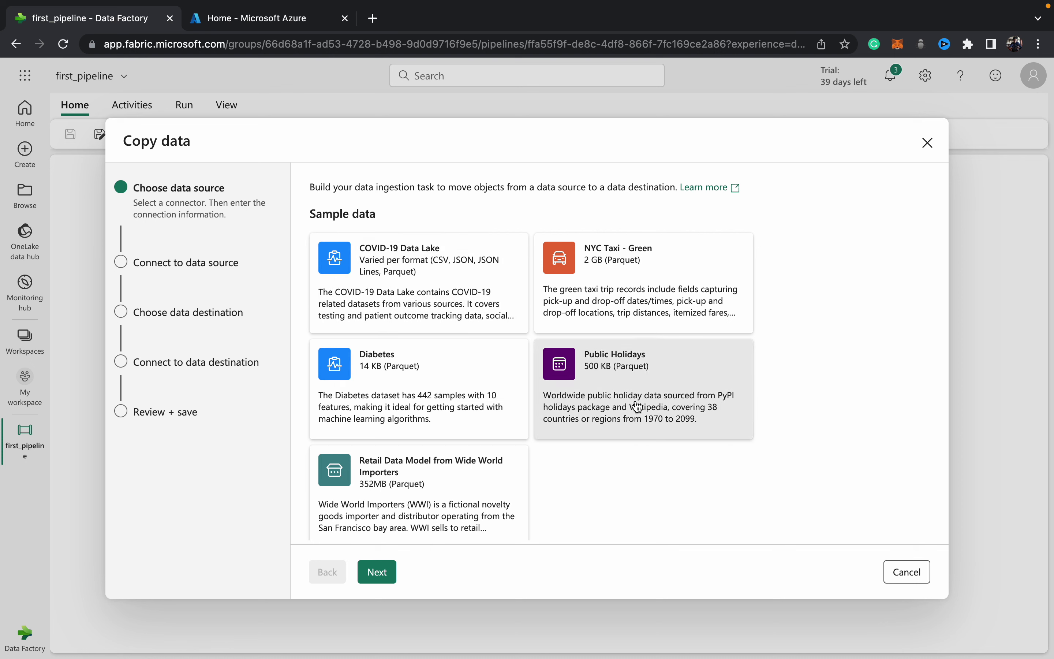
{"action": "scroll", "coordinate": [587, 459], "scroll_direction": "down", "scroll_amount": 10}
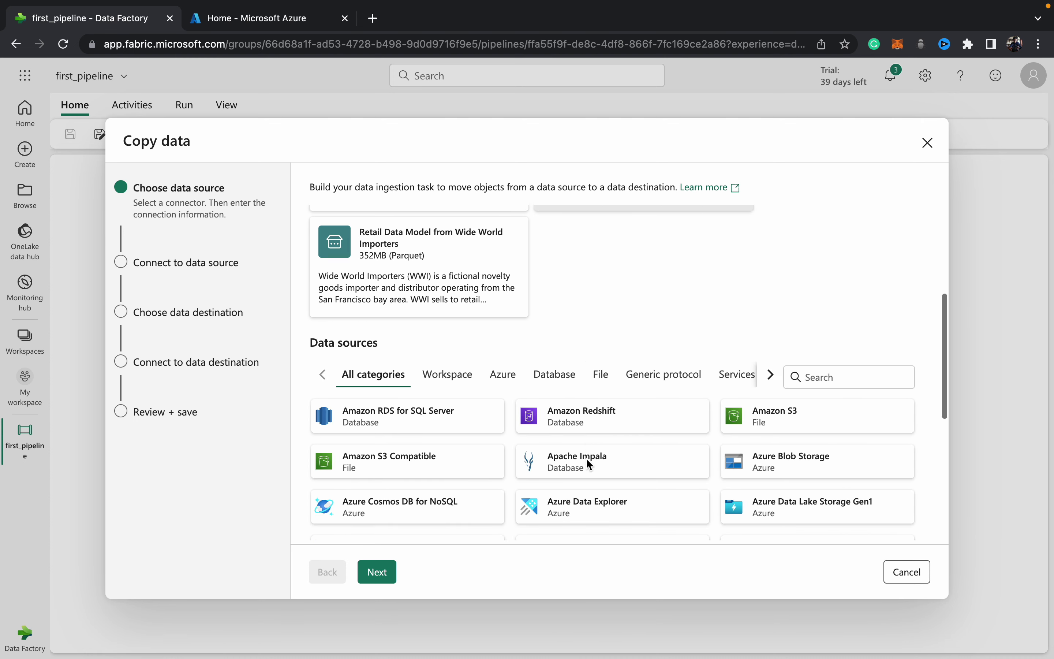
{"action": "scroll", "coordinate": [586, 461], "scroll_direction": "down", "scroll_amount": 5}
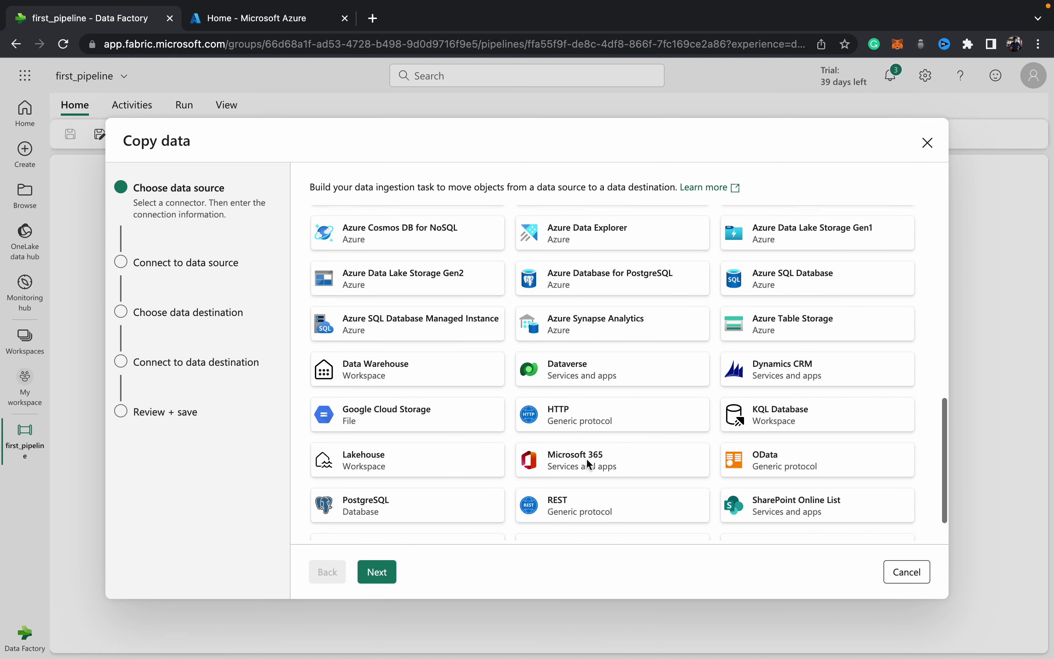
{"action": "scroll", "coordinate": [586, 458], "scroll_direction": "up", "scroll_amount": 15}
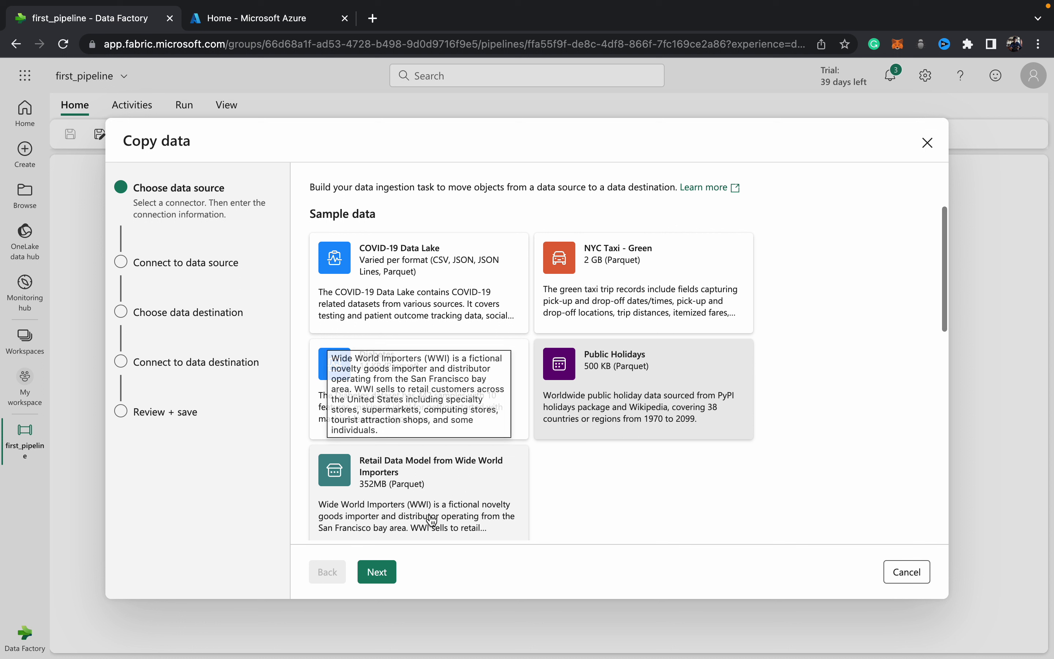
{"action": "left_click", "coordinate": [385, 571]}
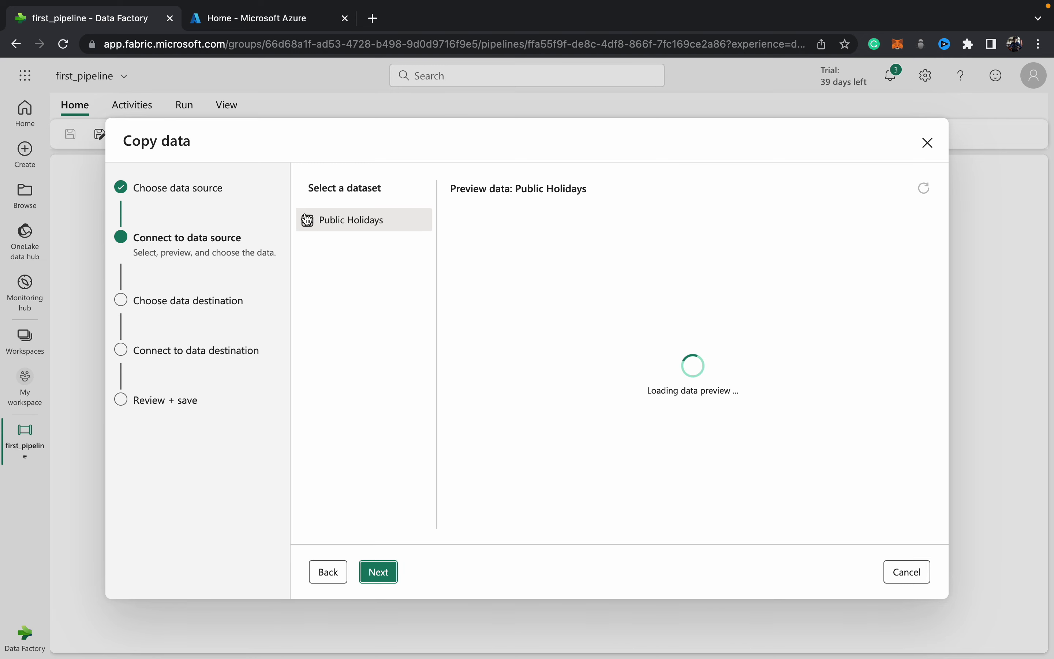
Review the Public Holidays data preview columns, then proceed to the data destinations.
{"action": "scroll", "coordinate": [689, 257], "scroll_direction": "right", "scroll_amount": 1}
{"action": "scroll", "coordinate": [689, 257], "scroll_direction": "right", "scroll_amount": 3}
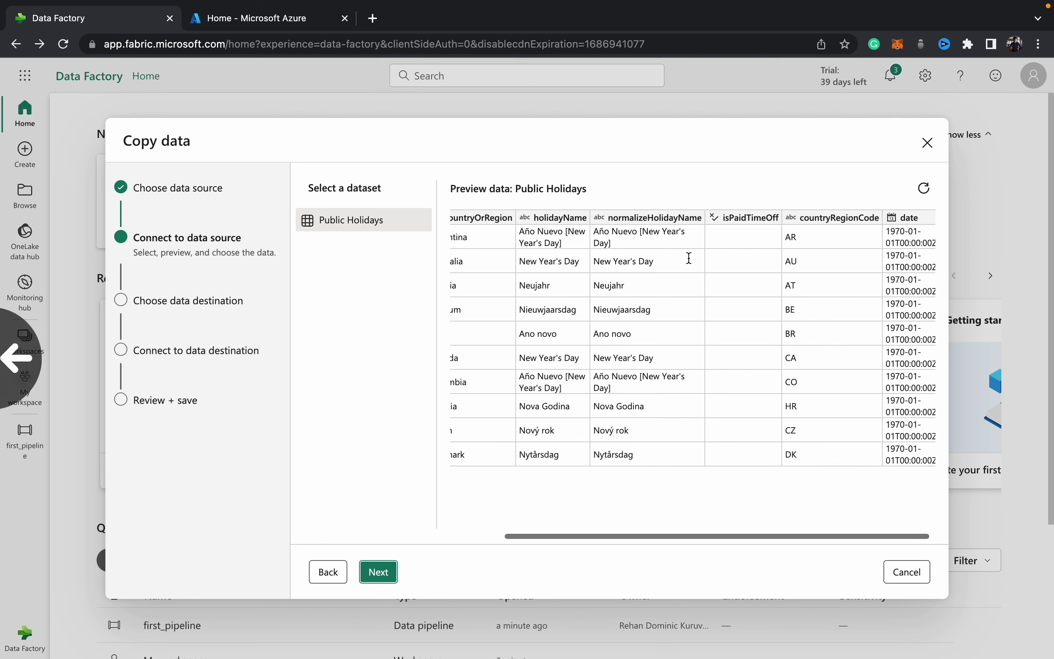
{"action": "left_click", "coordinate": [373, 566]}
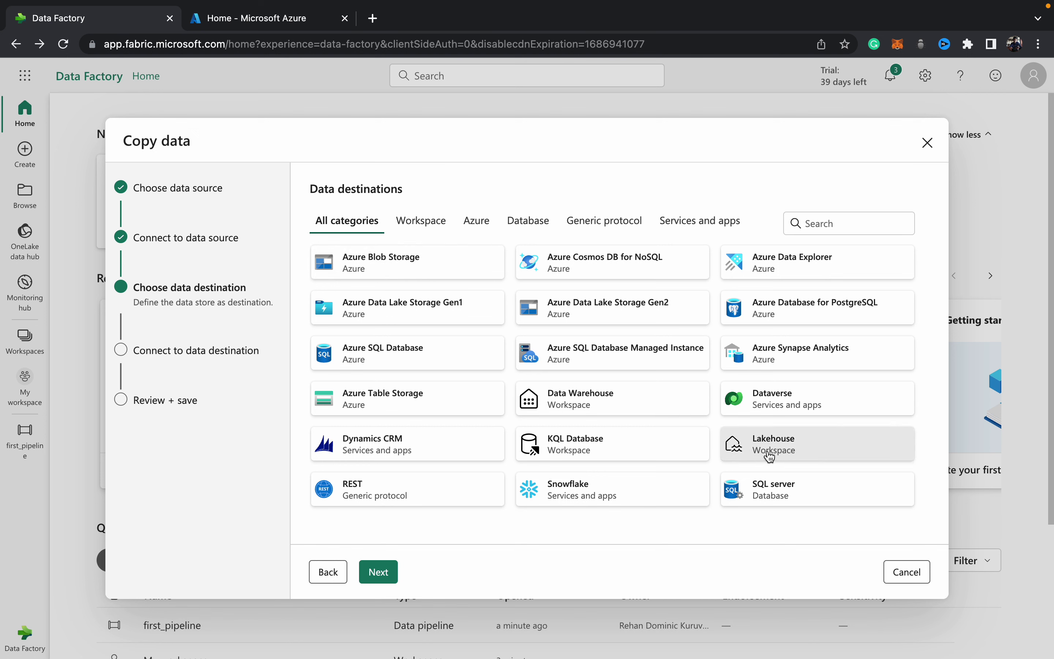
Choose Lakehouse as the destination, targeting the existing Lakehouse1.
{"action": "left_click", "coordinate": [377, 571]}
{"action": "left_click", "coordinate": [613, 233]}
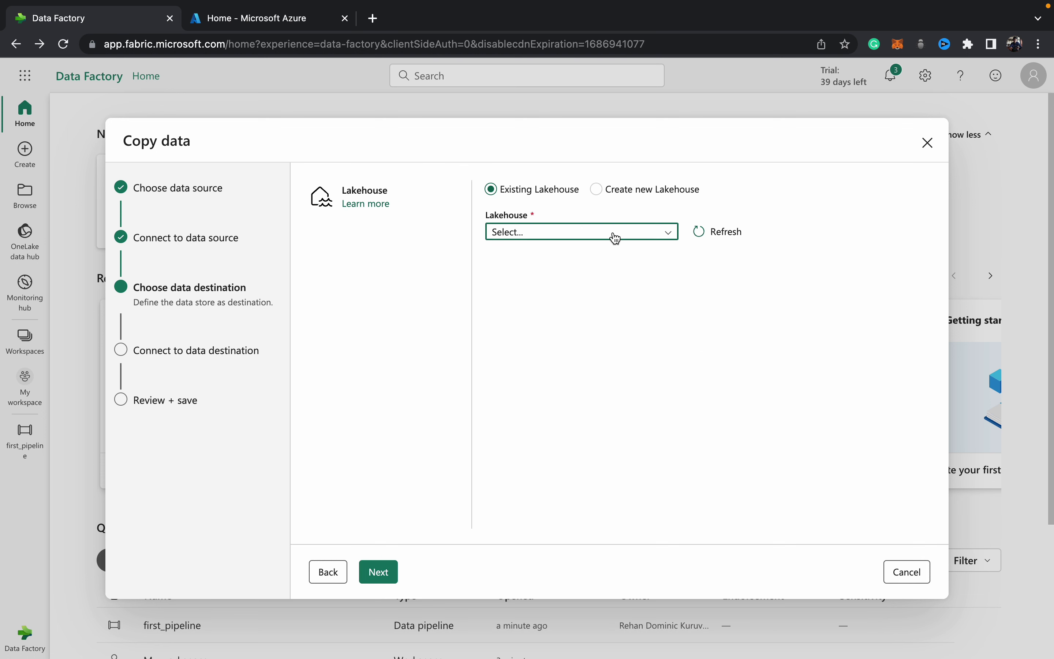
{"action": "left_click", "coordinate": [559, 301]}
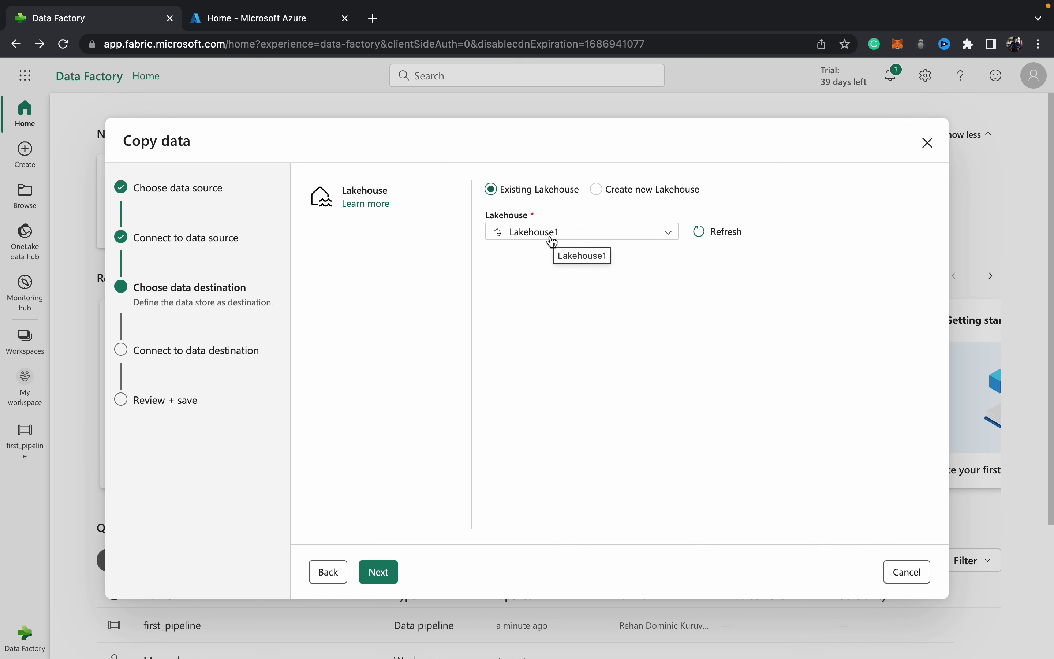
{"action": "left_click", "coordinate": [378, 571]}
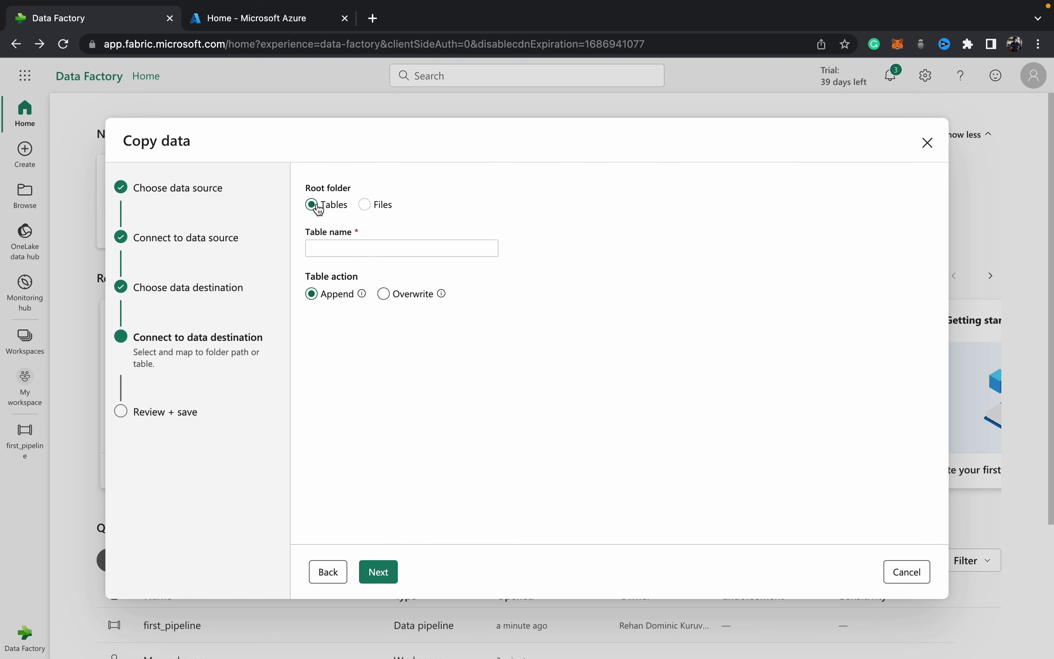
Write to a Lakehouse table named 'holiday' using the Append action, then continue to review.
{"action": "left_click", "coordinate": [366, 207]}
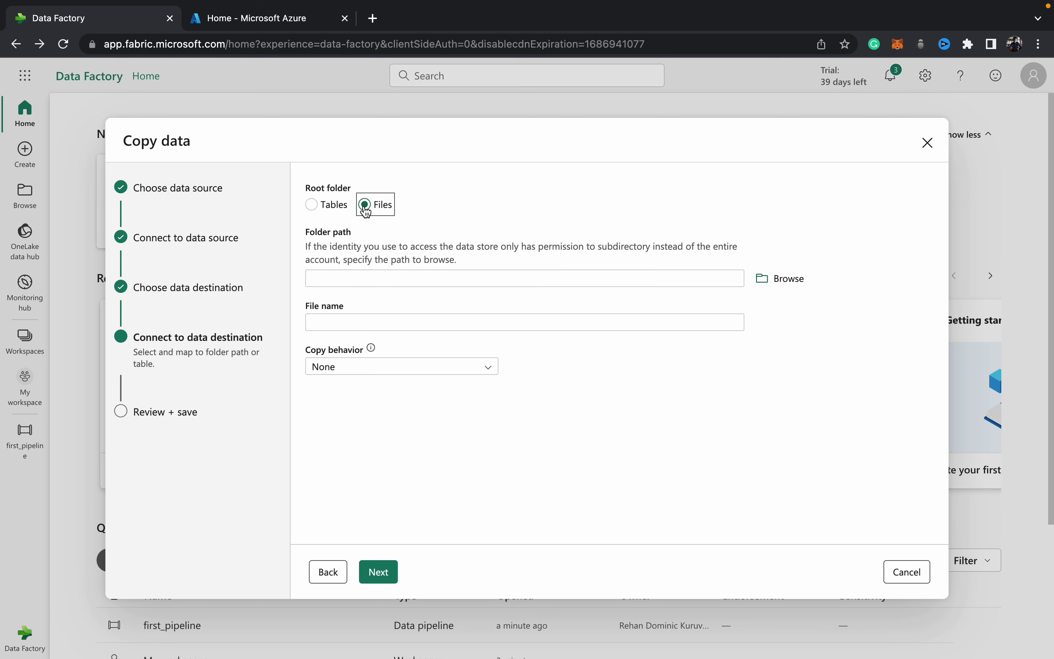
{"action": "left_click", "coordinate": [313, 206]}
{"action": "left_click", "coordinate": [342, 246]}
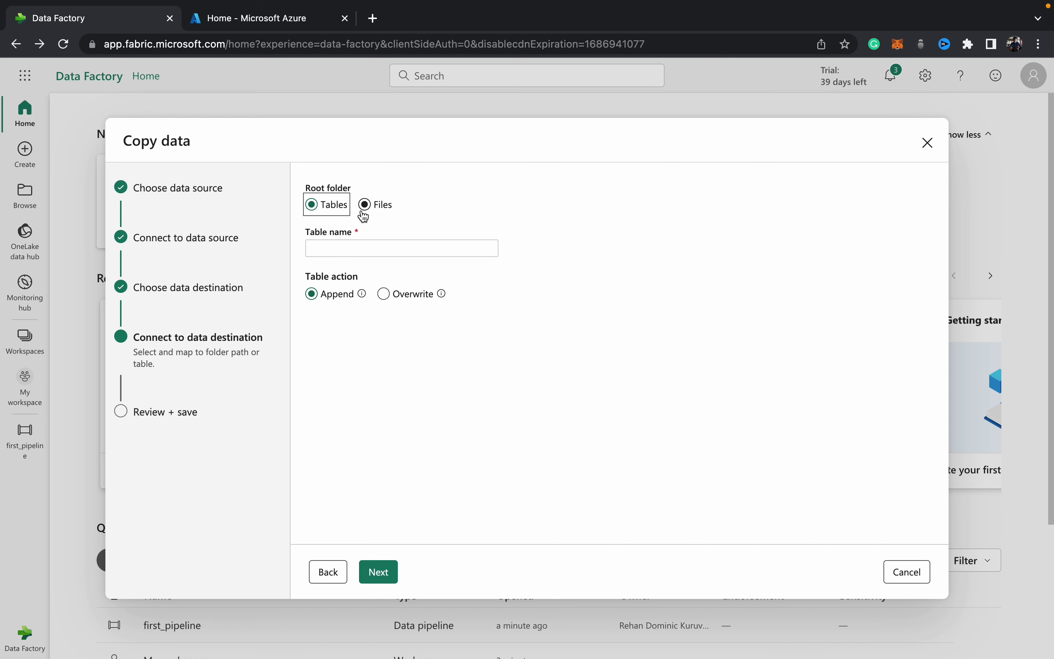
{"action": "left_click", "coordinate": [344, 247]}
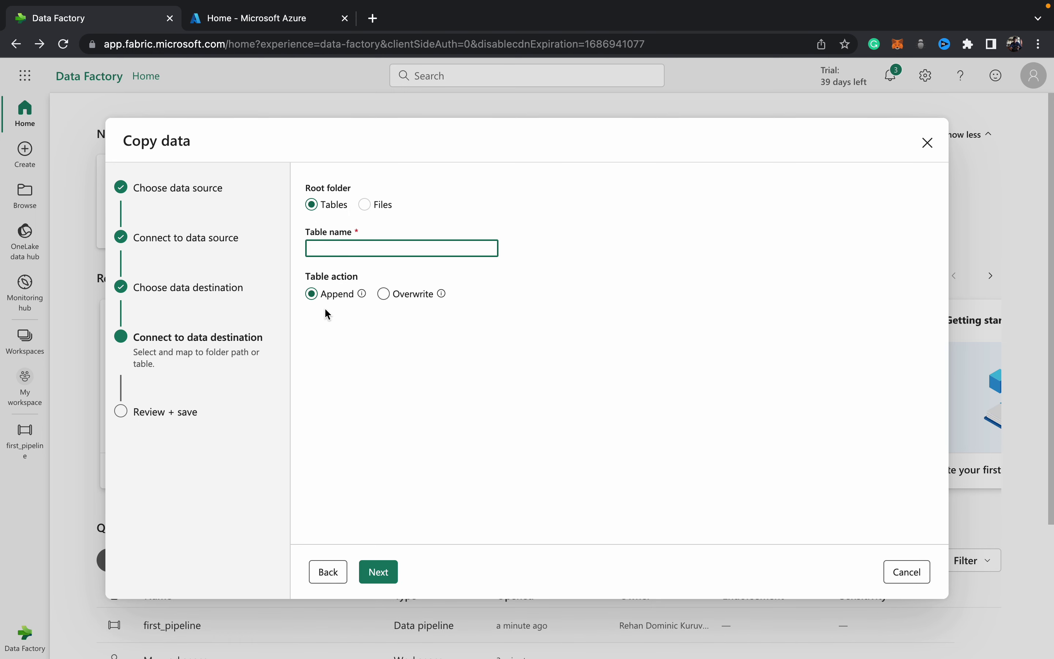
{"action": "left_click", "coordinate": [366, 294]}
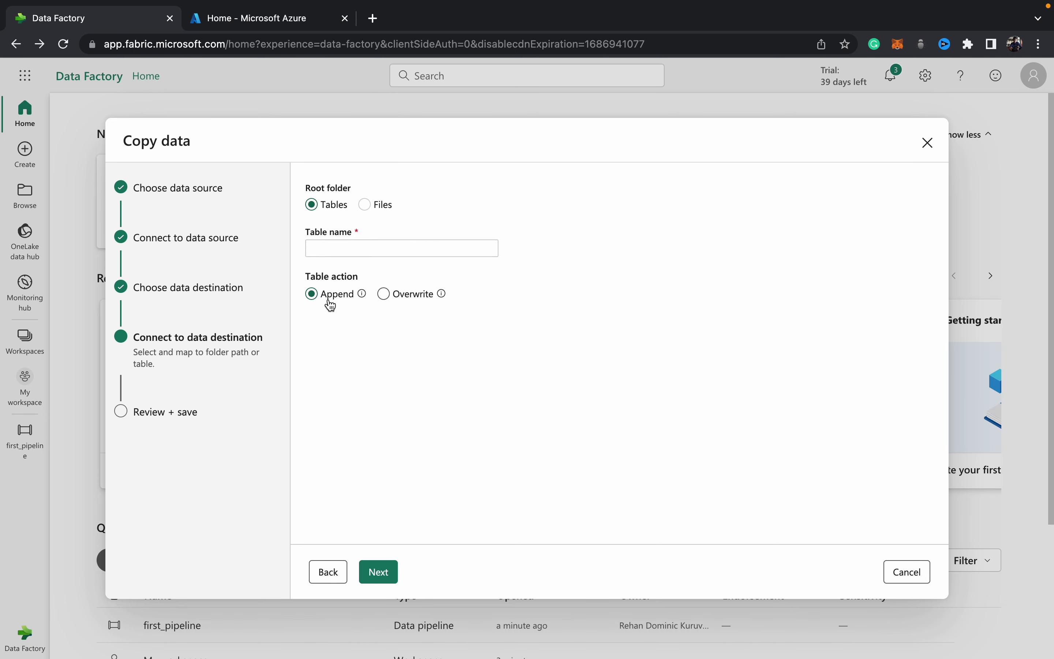
{"action": "left_click", "coordinate": [326, 251]}
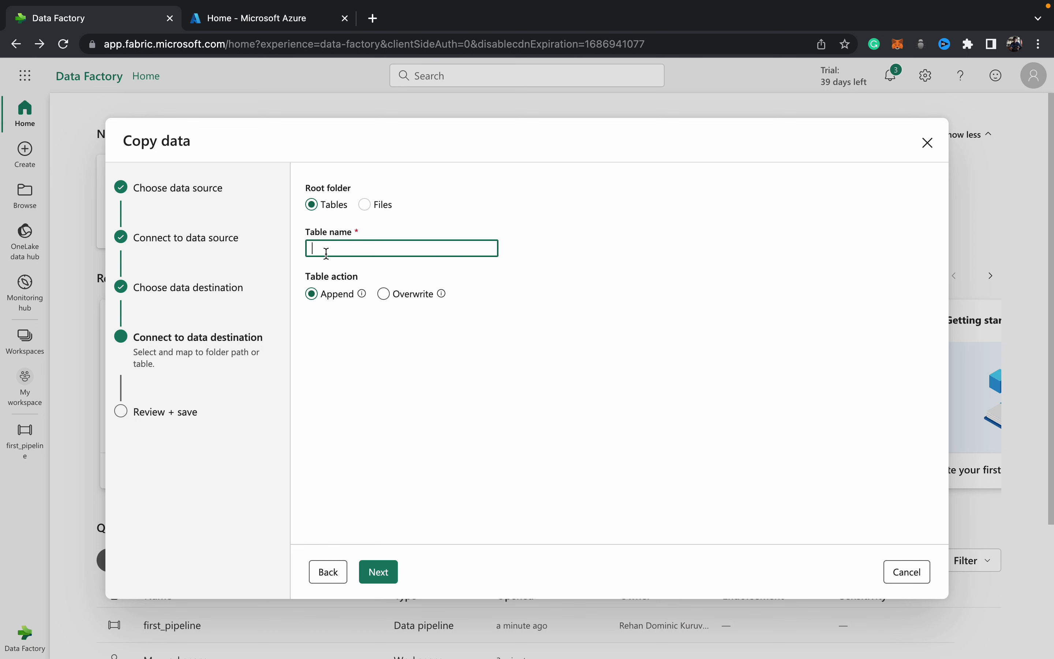
{"action": "type", "text": "holiday"}
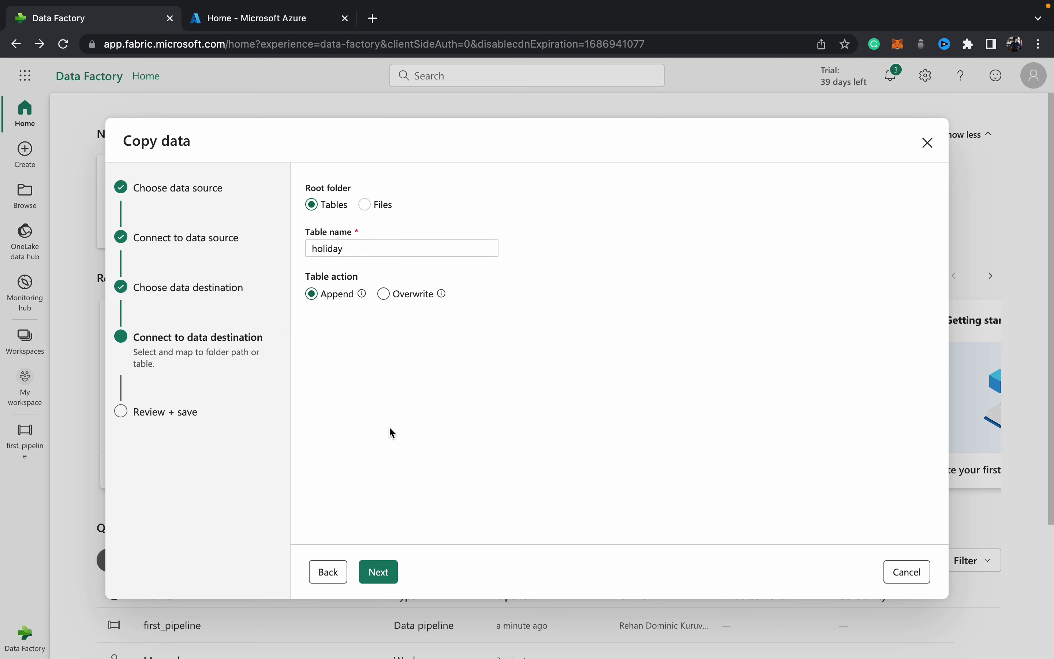
{"action": "left_click", "coordinate": [383, 571]}
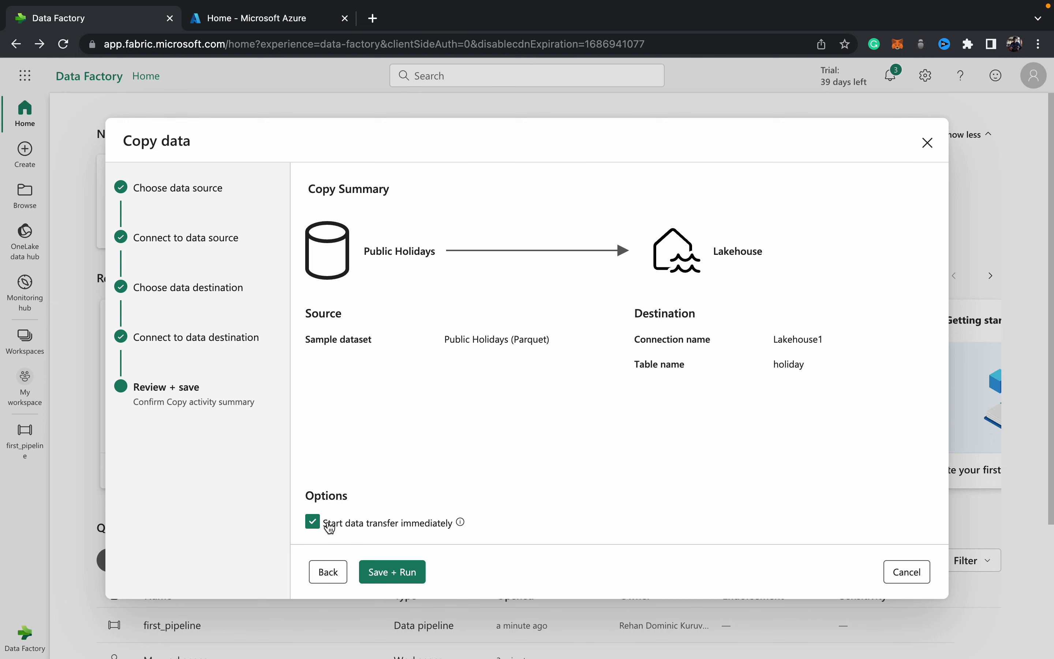
Save + Run the copy with immediate data transfer enabled, returning to the first_pipeline editor.
{"action": "left_click", "coordinate": [312, 522]}
{"action": "left_click", "coordinate": [314, 523]}
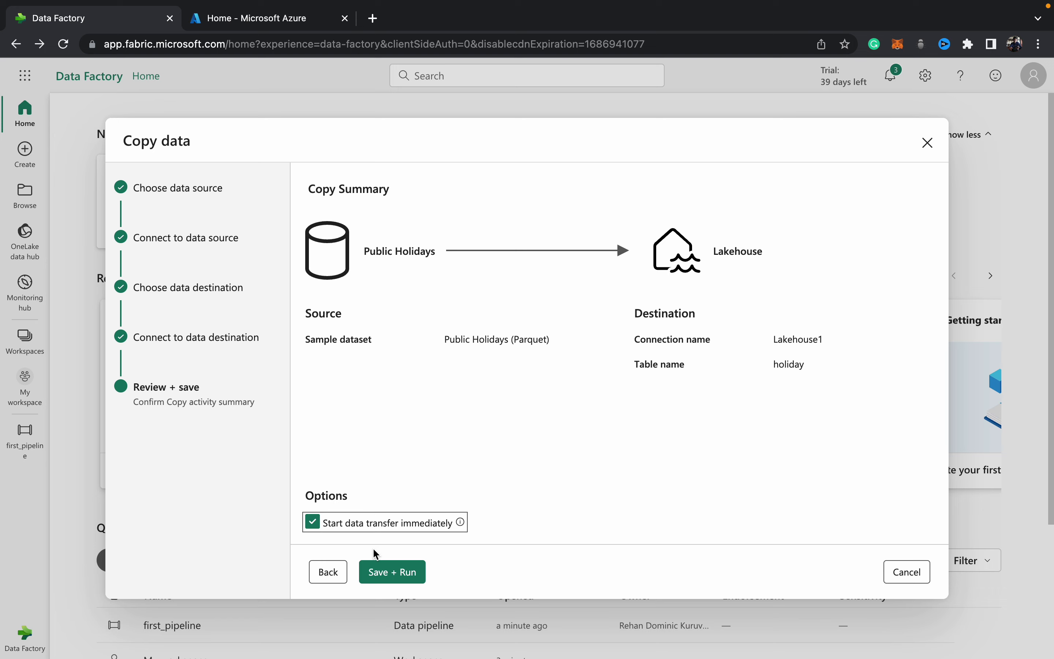
{"action": "left_click", "coordinate": [381, 572]}
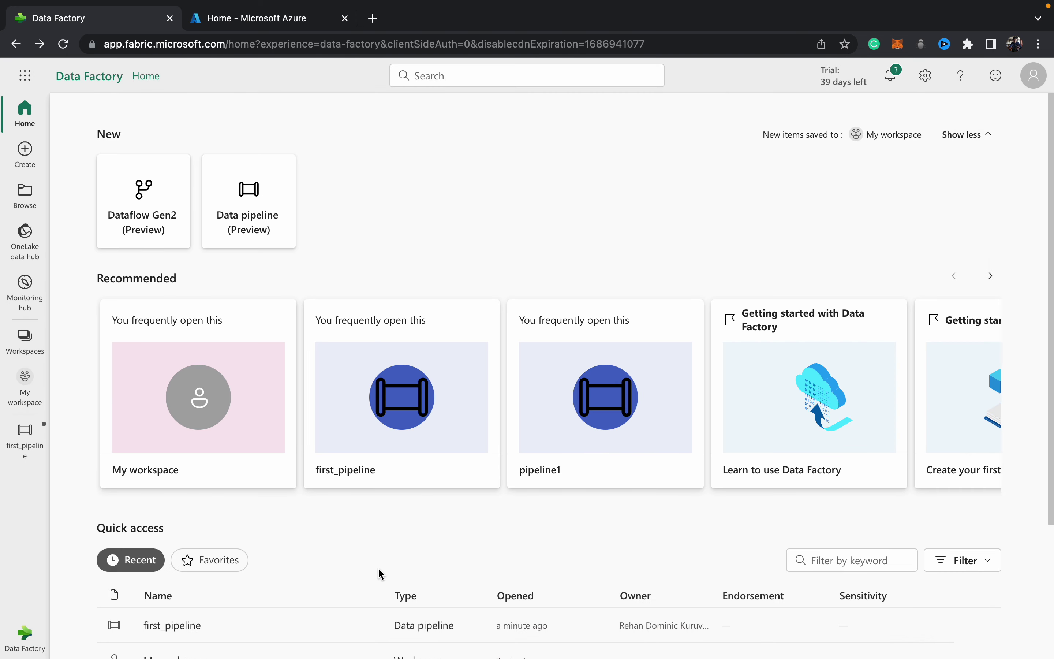
{"action": "left_click", "coordinate": [22, 453]}
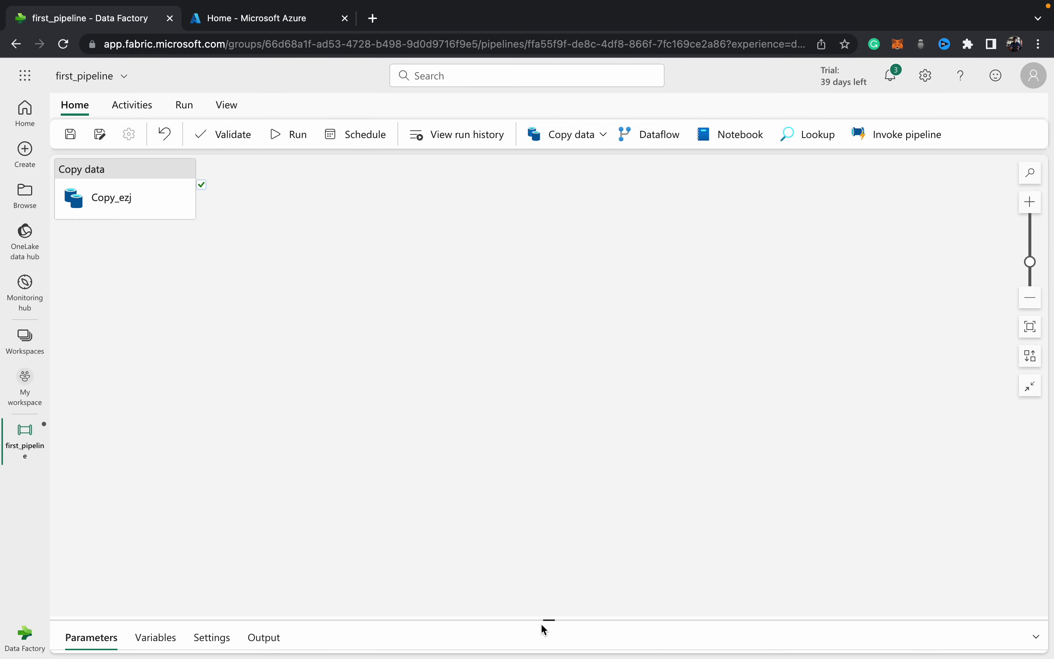
Validate first_pipeline, then save and run it until Copy_ezj succeeds in 00:00:18.
{"action": "left_click_drag", "start_coordinate": [548, 620], "coordinate": [548, 410]}
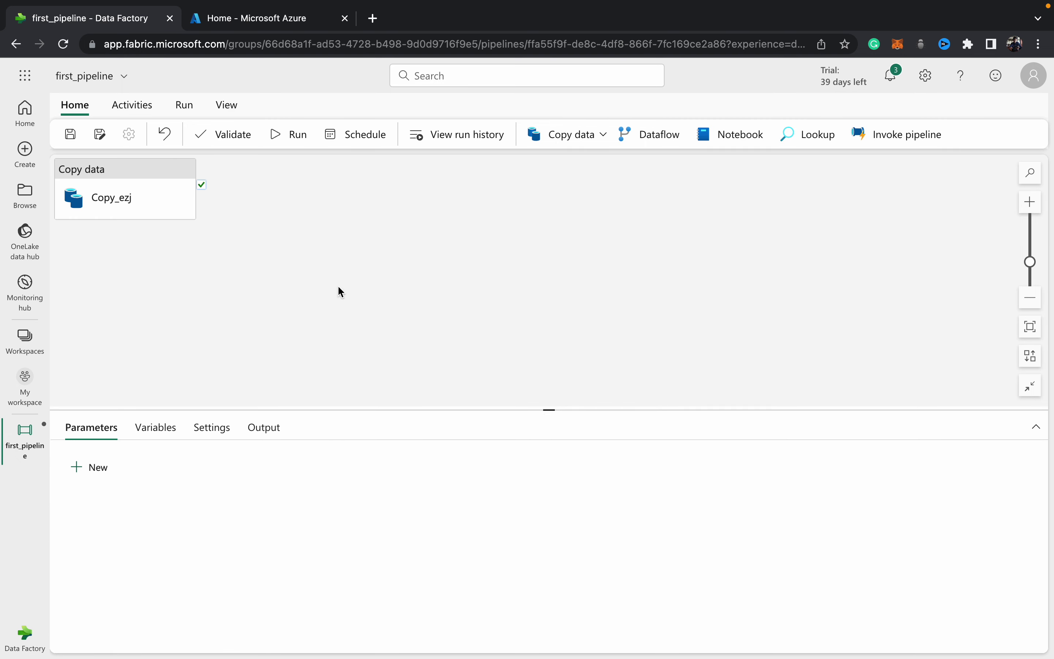
{"action": "left_click", "coordinate": [222, 147]}
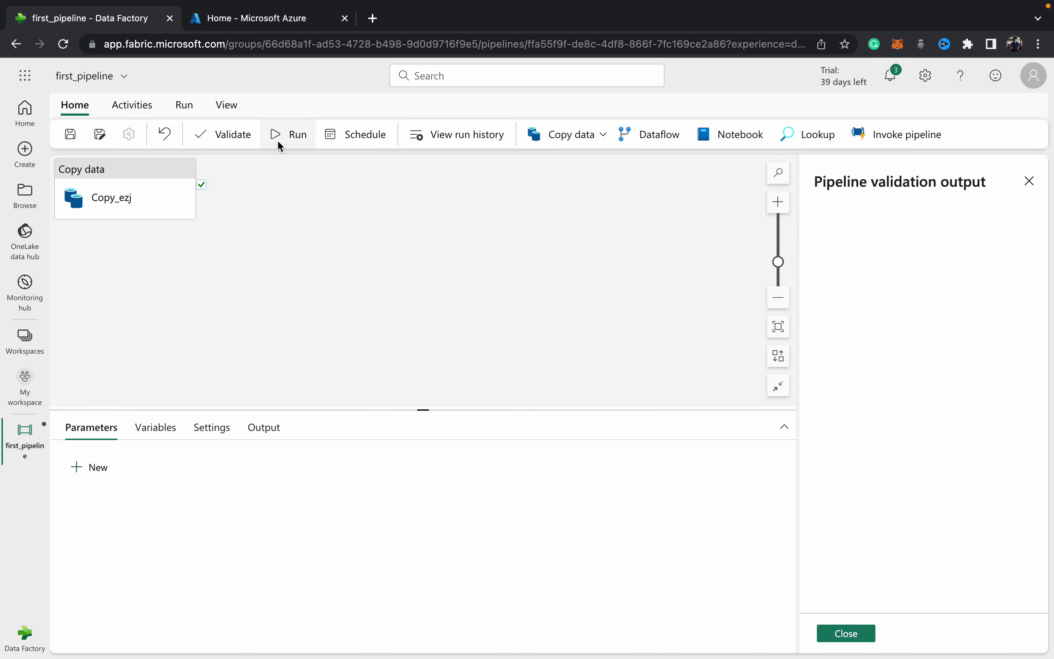
{"action": "left_click", "coordinate": [287, 146]}
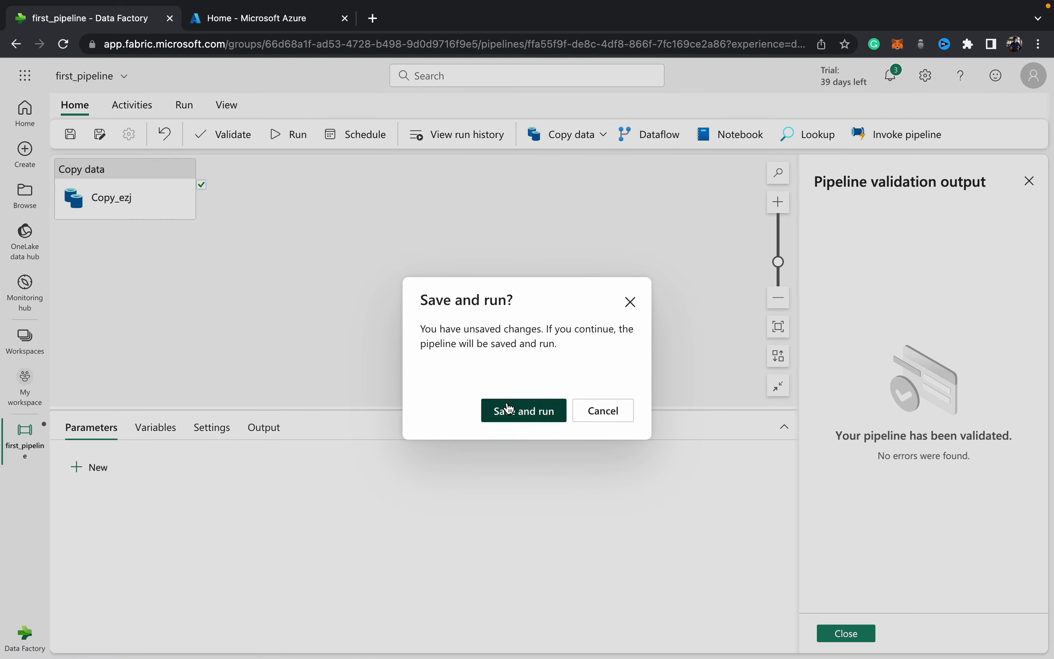
{"action": "left_click", "coordinate": [505, 410]}
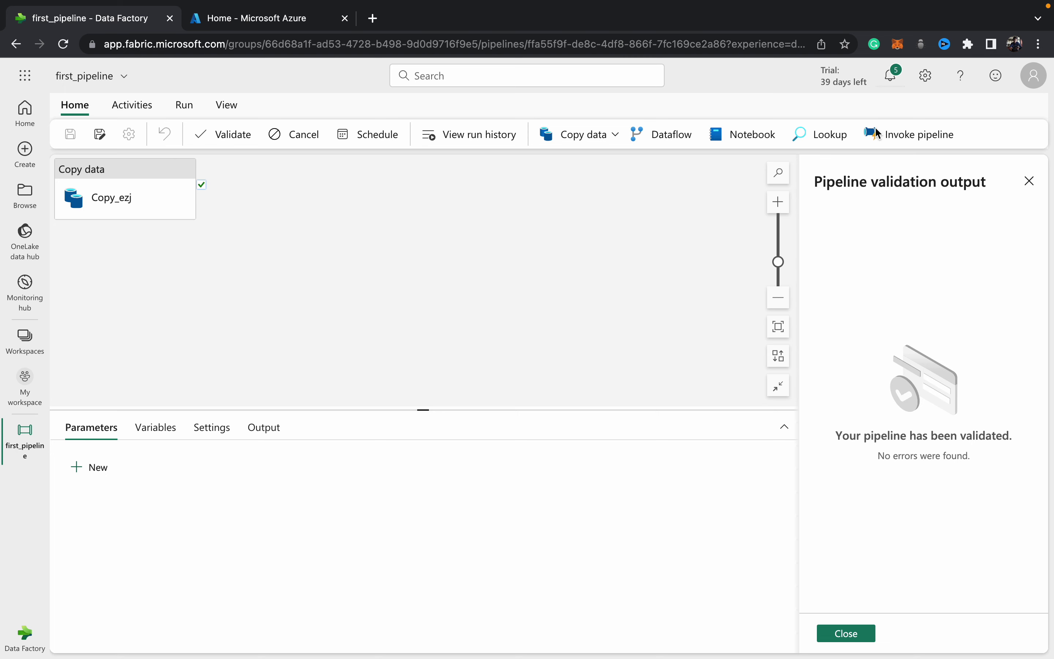
{"action": "left_click", "coordinate": [849, 635]}
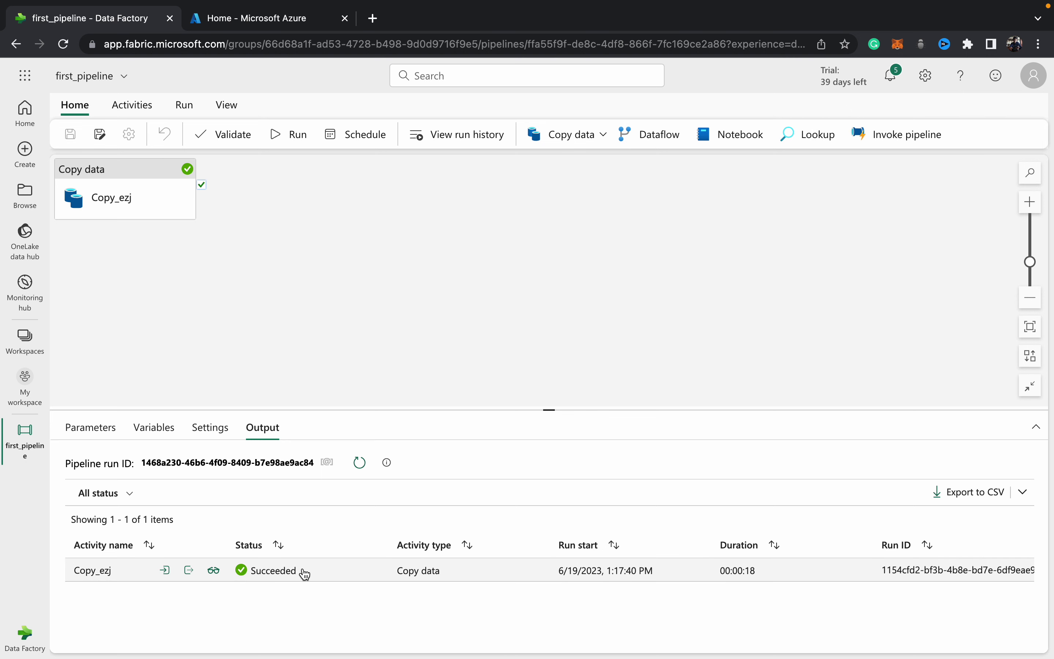
Check Copy_ezj's run details showing 69,557 rows copied into the Lakehouse, then close them.
{"action": "left_click", "coordinate": [220, 573]}
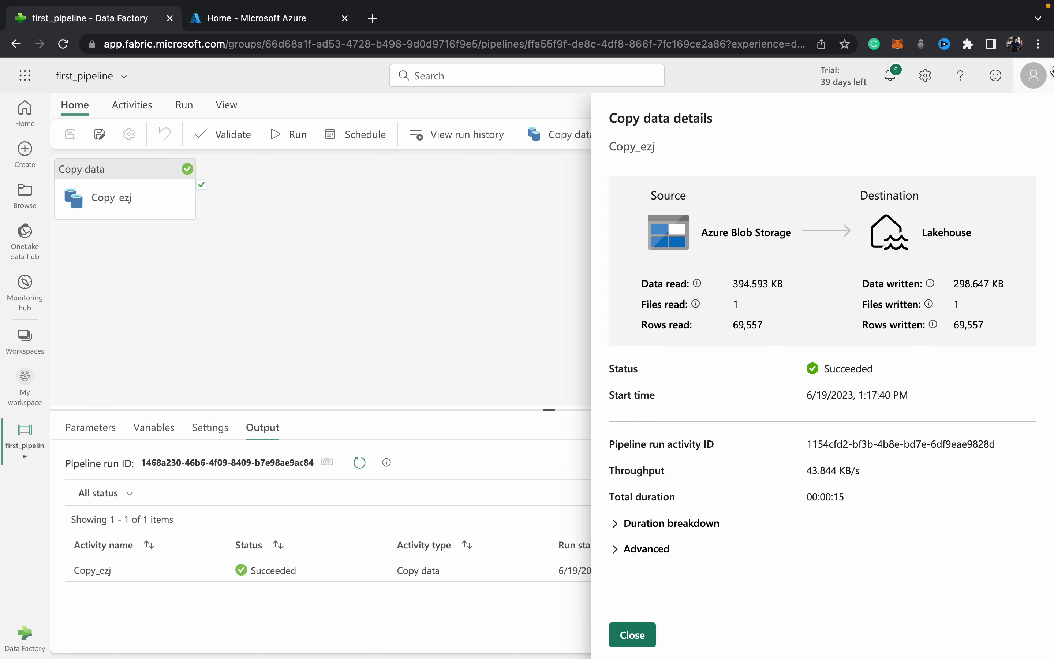
{"action": "left_click", "coordinate": [639, 637]}
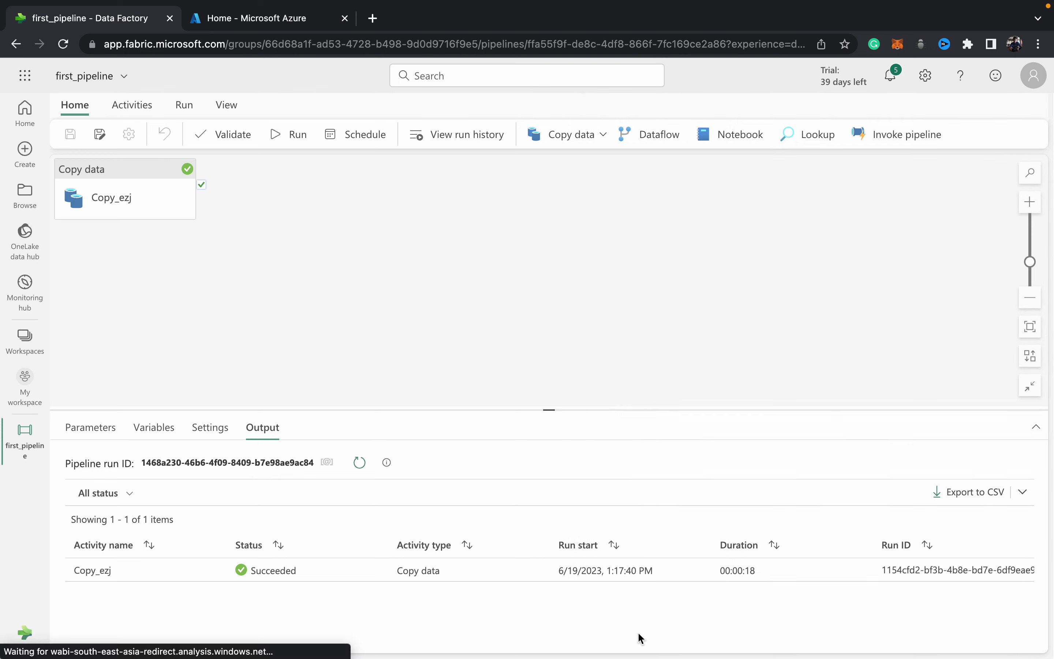
Open Lakehouse1 from My workspace to see the new holiday table under Tables.
{"action": "left_click", "coordinate": [25, 342]}
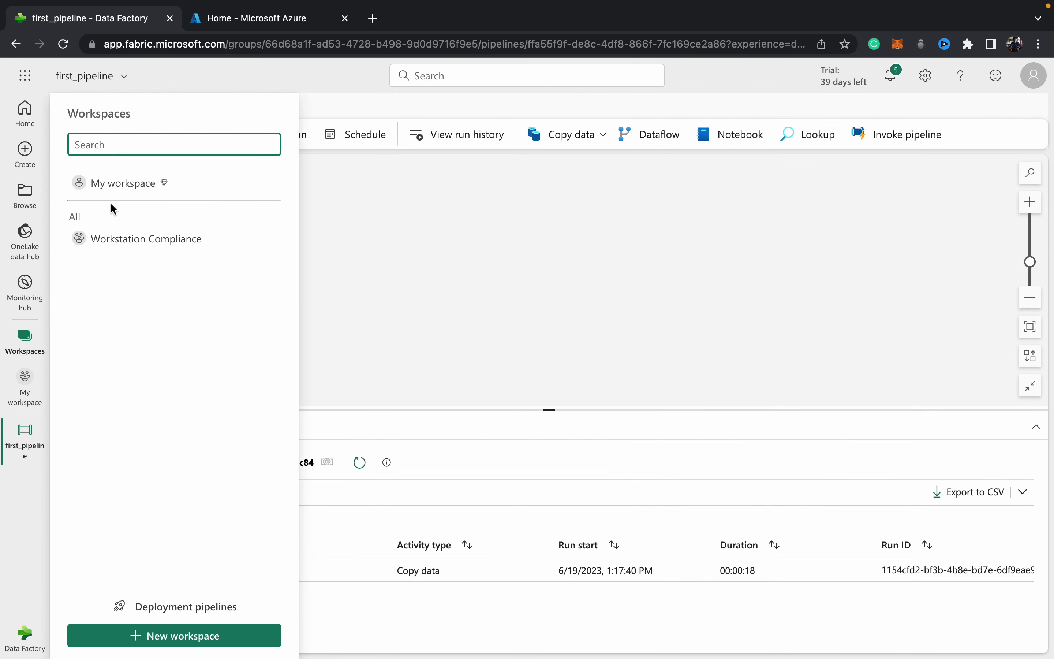
{"action": "left_click", "coordinate": [116, 185]}
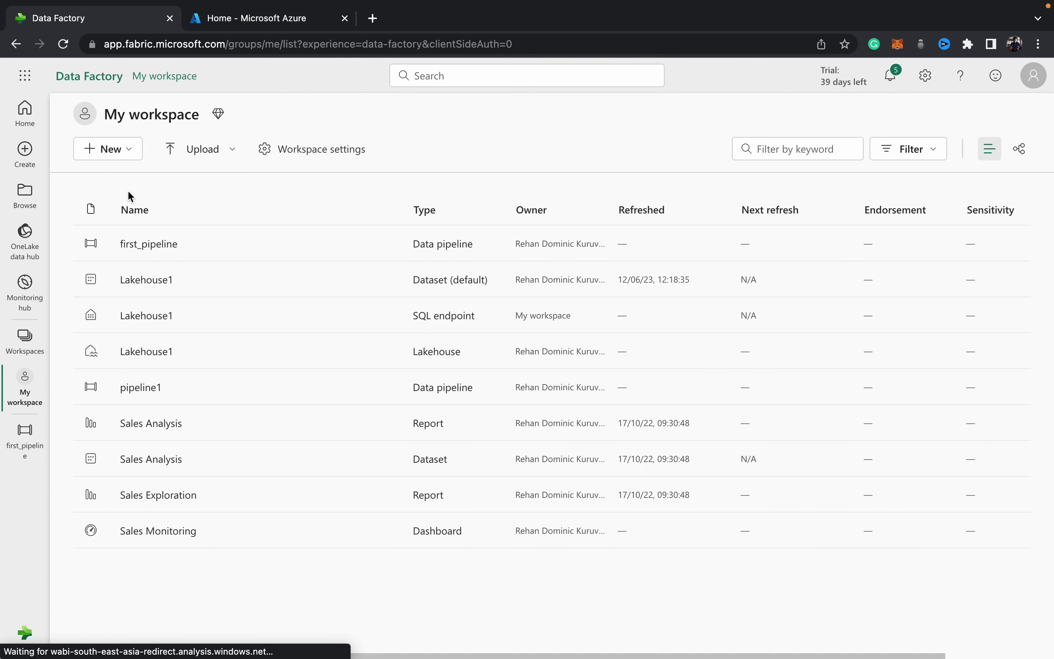
{"action": "left_click", "coordinate": [153, 348]}
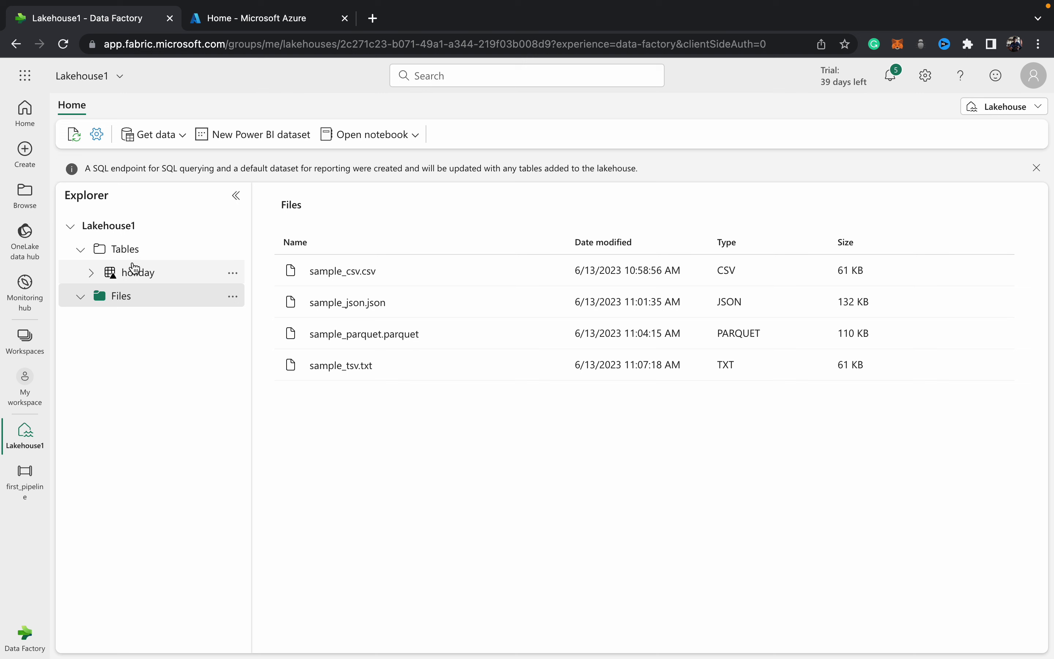
Preview the holiday table in Lakehouse1 and scroll through its 1000 Gandhi Jayanti holiday rows.
{"action": "left_click", "coordinate": [140, 281]}
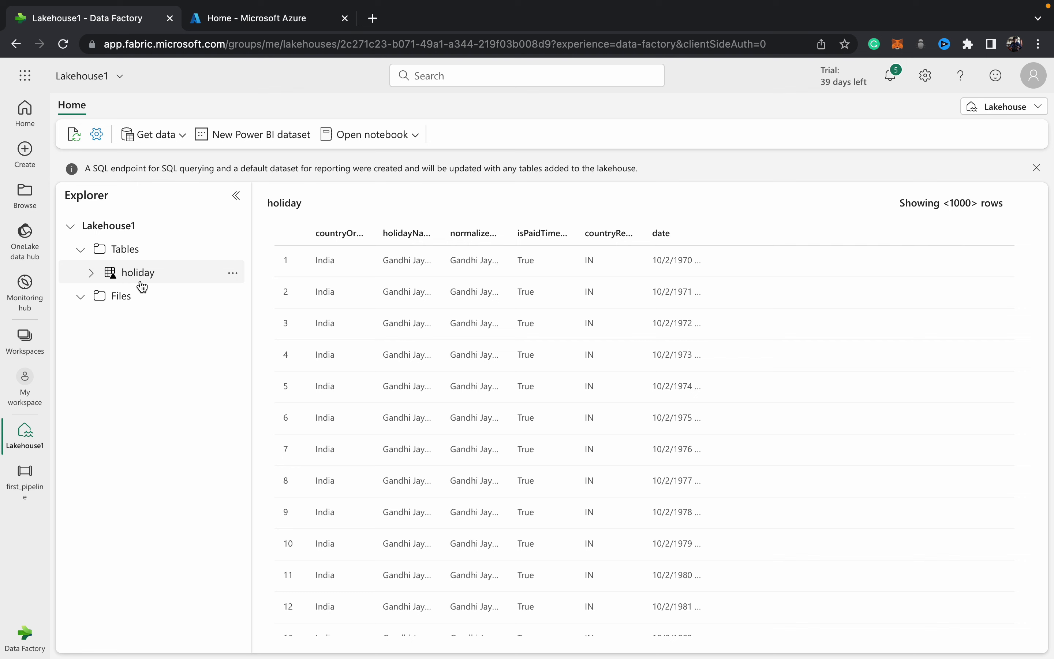
{"action": "scroll", "coordinate": [391, 353], "scroll_direction": "down", "scroll_amount": 10}
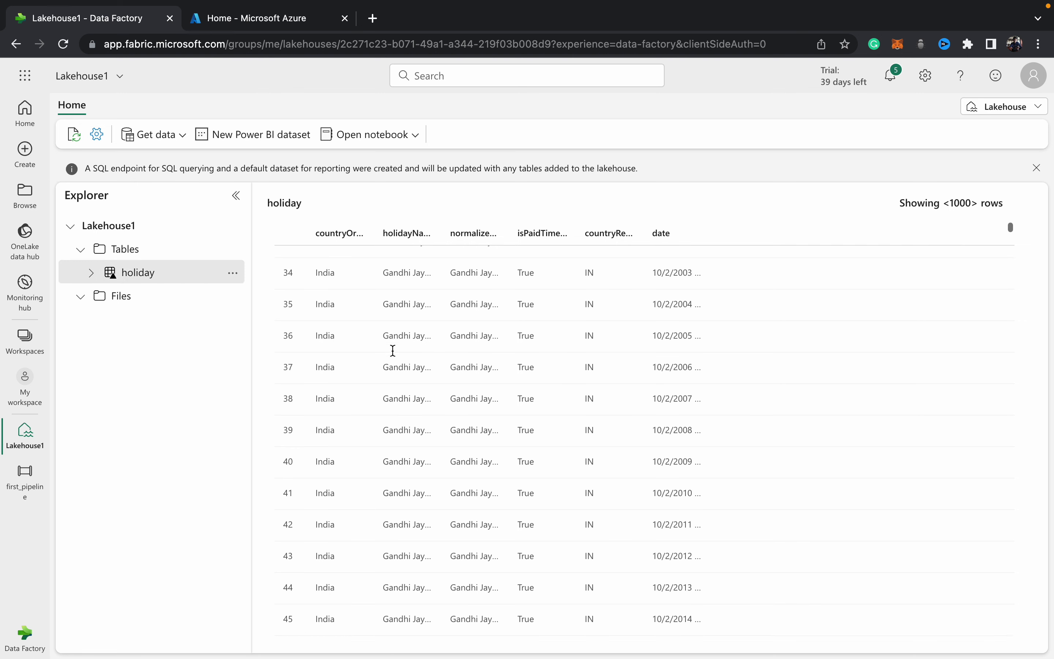
{"action": "scroll", "coordinate": [391, 349], "scroll_direction": "down", "scroll_amount": 15}
{"action": "scroll", "coordinate": [392, 349], "scroll_direction": "up", "scroll_amount": 20}
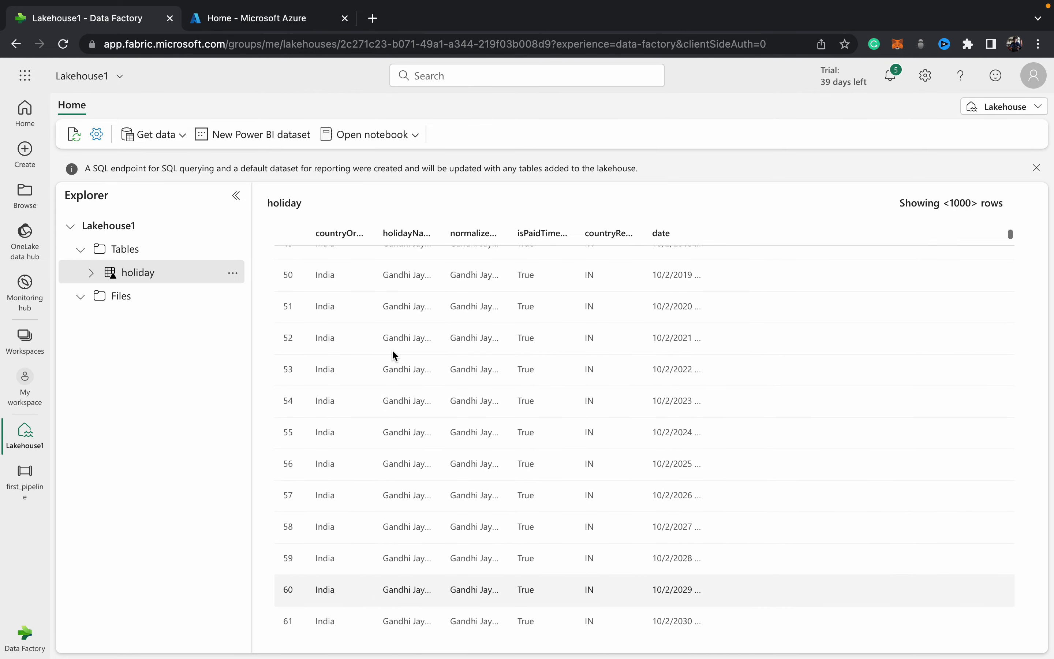